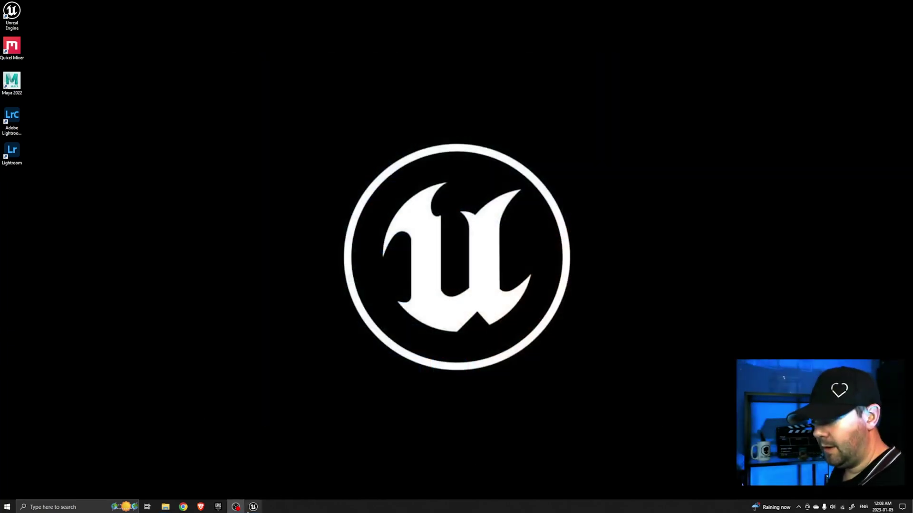
Restore the Unreal Editor window showing the Tutorial project's glowing heart ring scene.
left_click(253, 507)
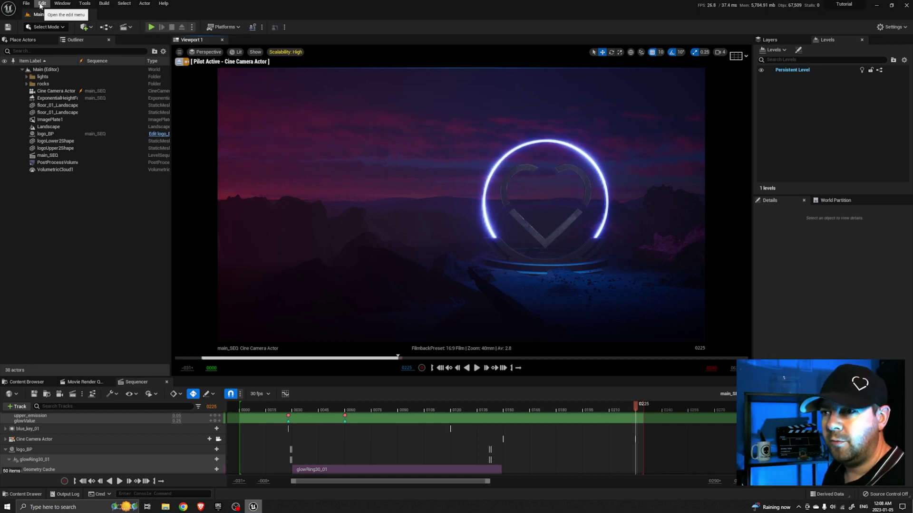
left_click(41, 4)
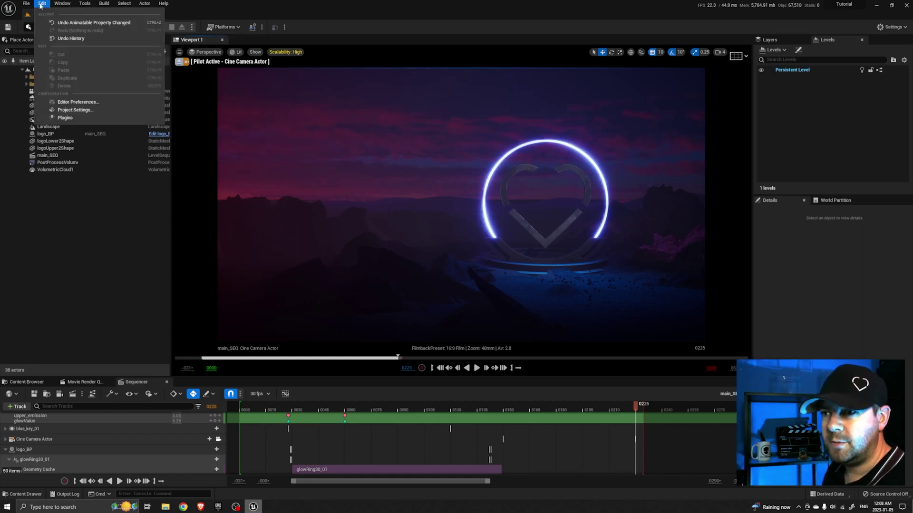
left_click(73, 102)
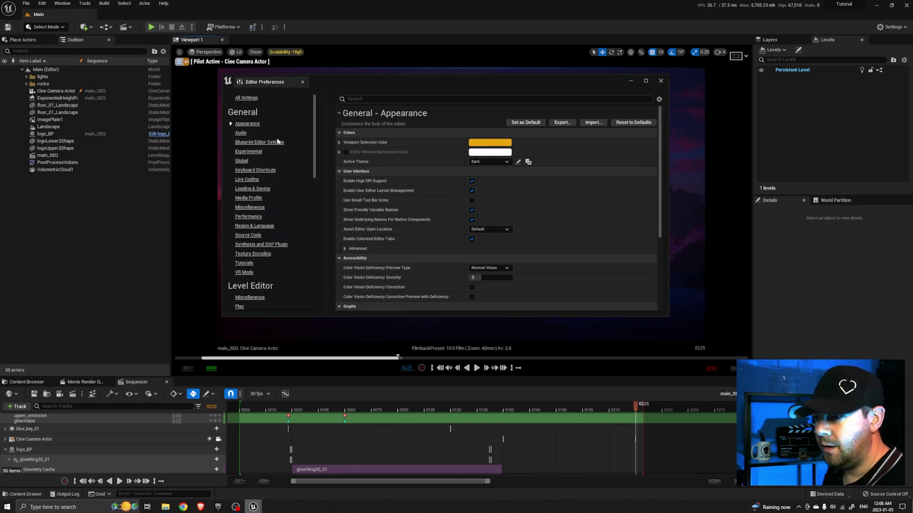
scroll(244, 203, "down", 3)
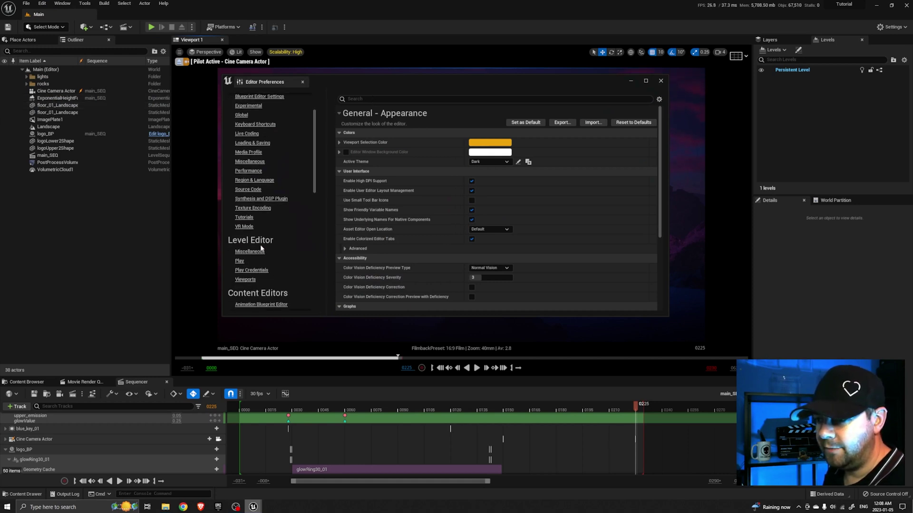
left_click(240, 257)
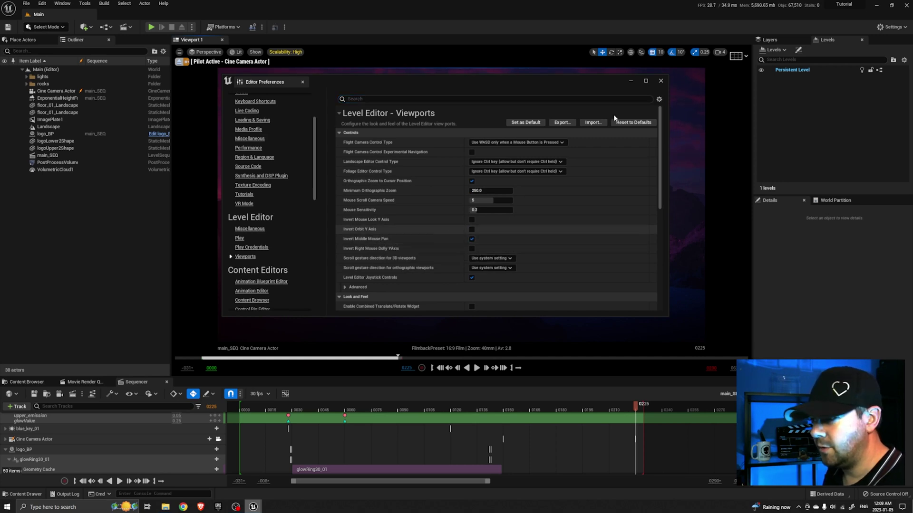
left_click(660, 80)
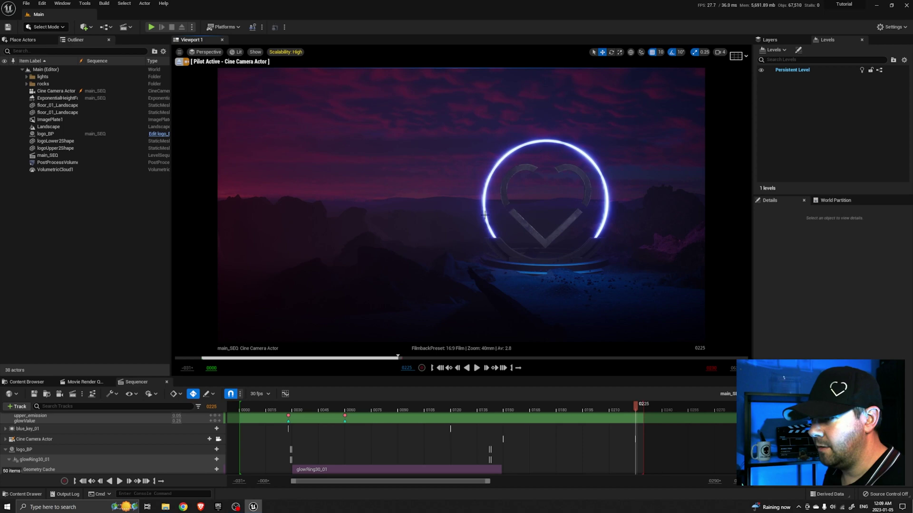
Middle-drag in the viewport to check which way the camera pans.
mouse_move(523, 214)
middle_mouse_down()
mouse_move(299, 214)
mouse_move(521, 214)
middle_mouse_up()
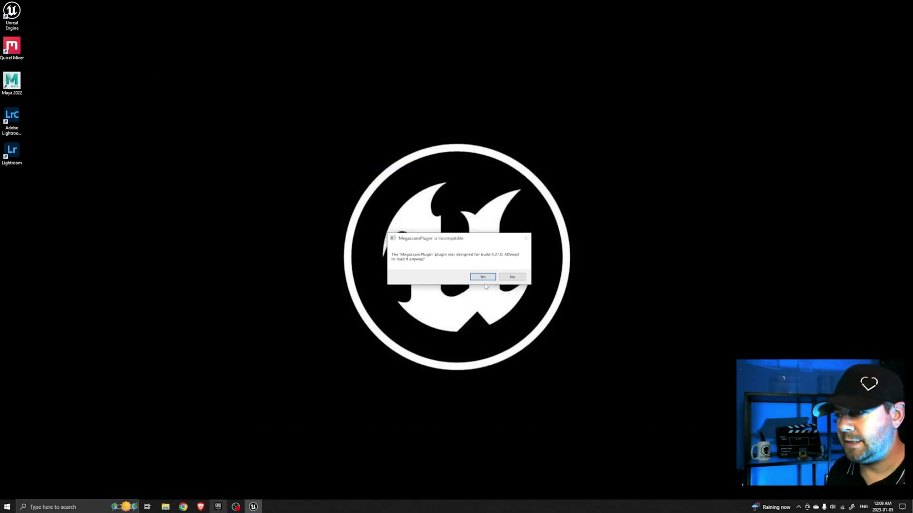
Load the incompatible Megascans plugin anyway and create a blank Film / Video & Live Events project, MyProject.
left_click(482, 277)
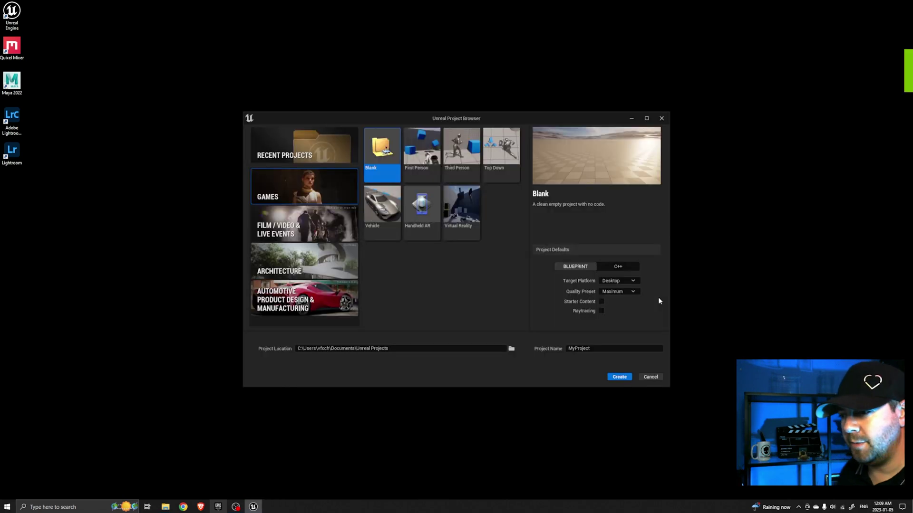
left_click(296, 225)
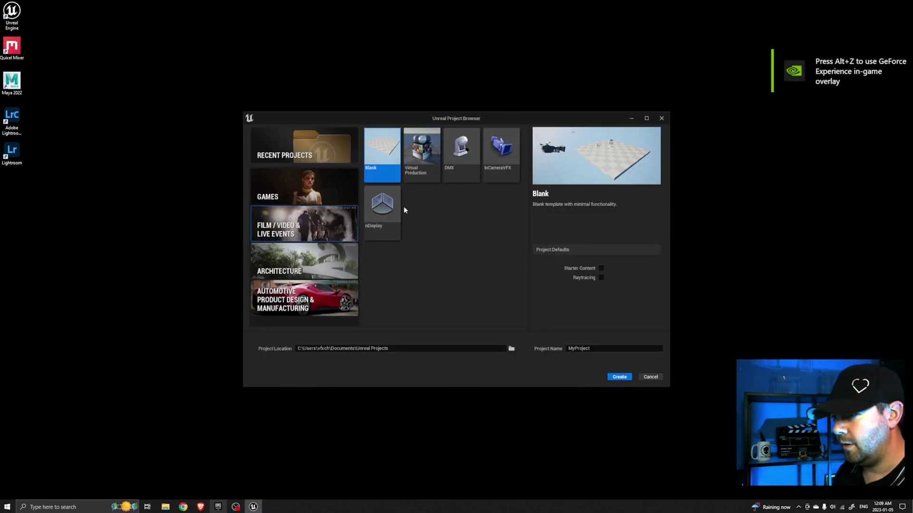
left_click(620, 378)
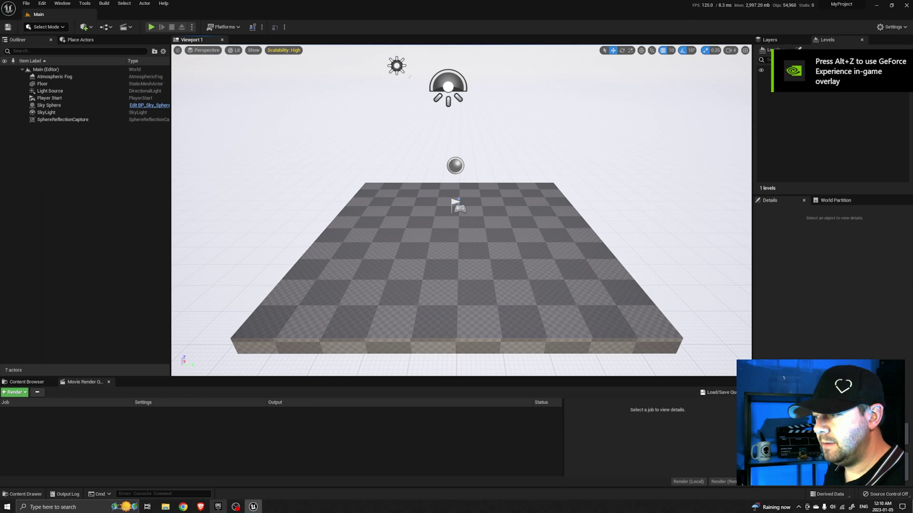
middle_click_drag(410, 76, 351, 64)
left_click(43, 3)
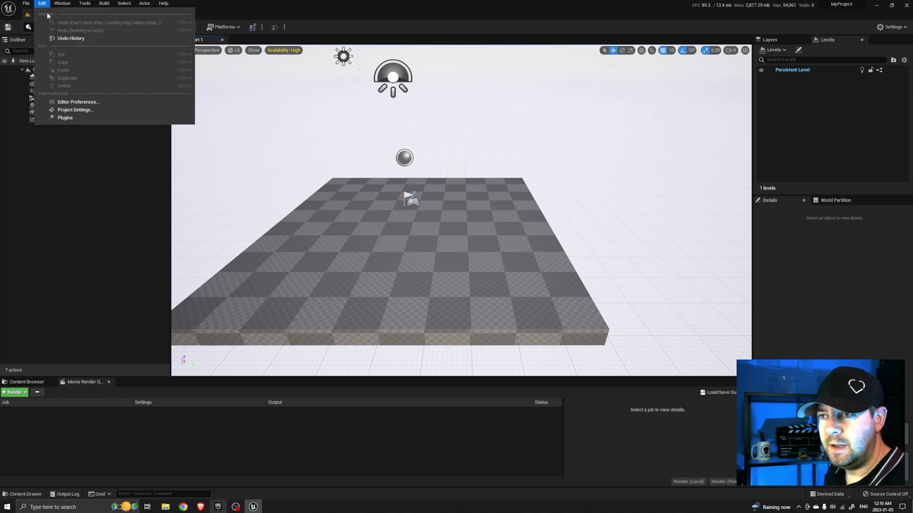
Enable Invert Middle Mouse Pan under Level Editor > Viewports in Editor Preferences.
left_click(85, 101)
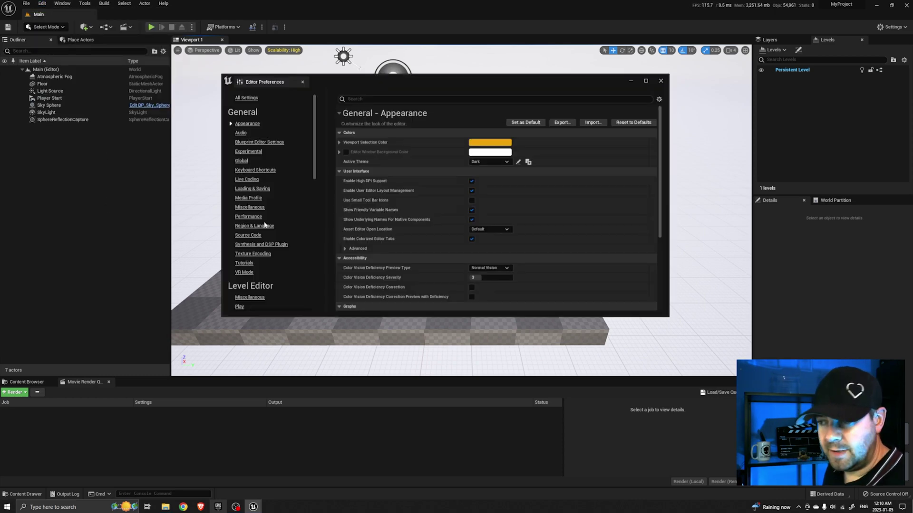
left_click(246, 245)
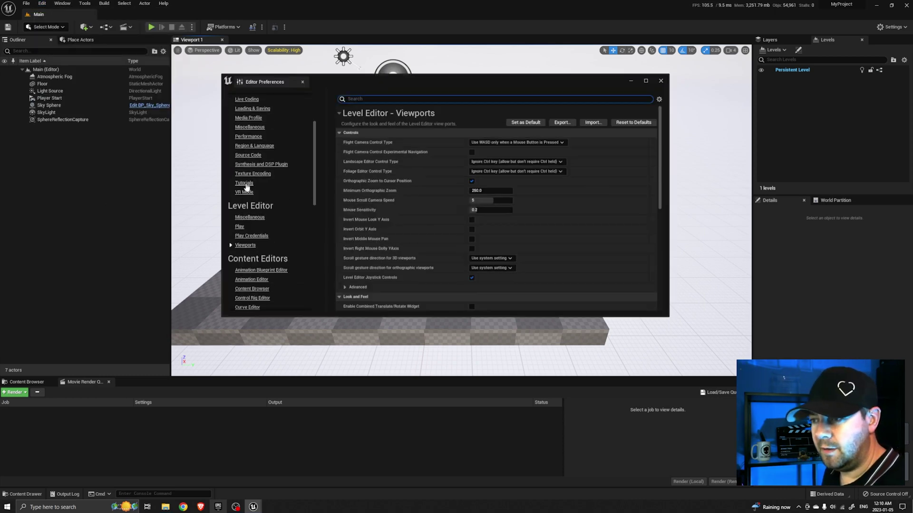
left_click(472, 239)
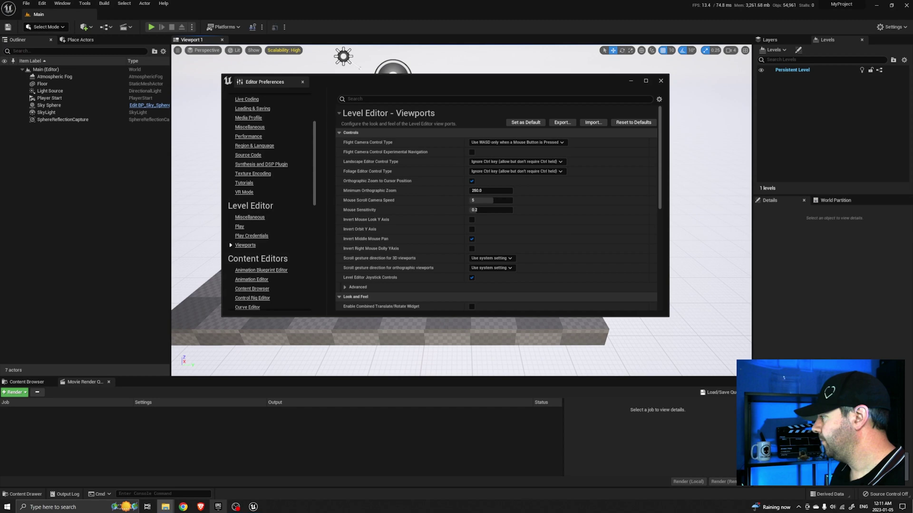
Browse to MyProject\Config in File Explorer and select DefaultEditorPerProjectUserSettings.ini.
left_click_drag(794, 106, 525, 54)
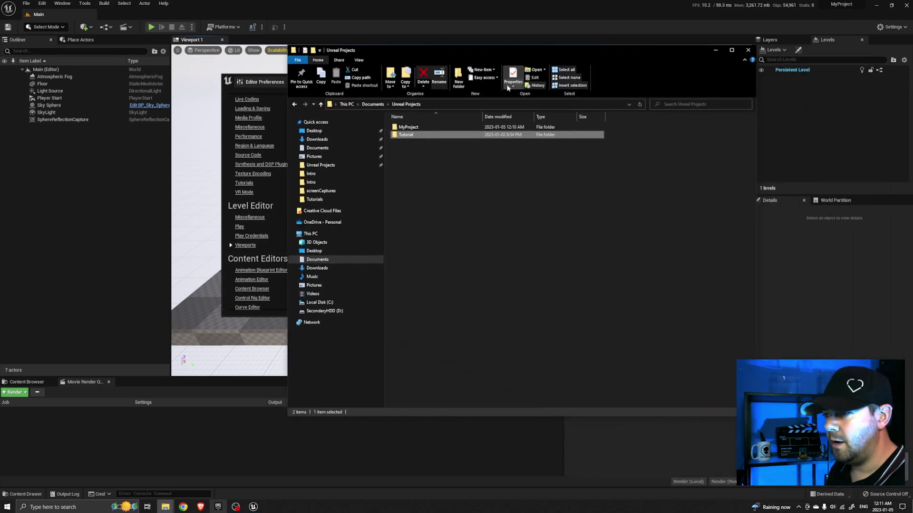
left_click(402, 128)
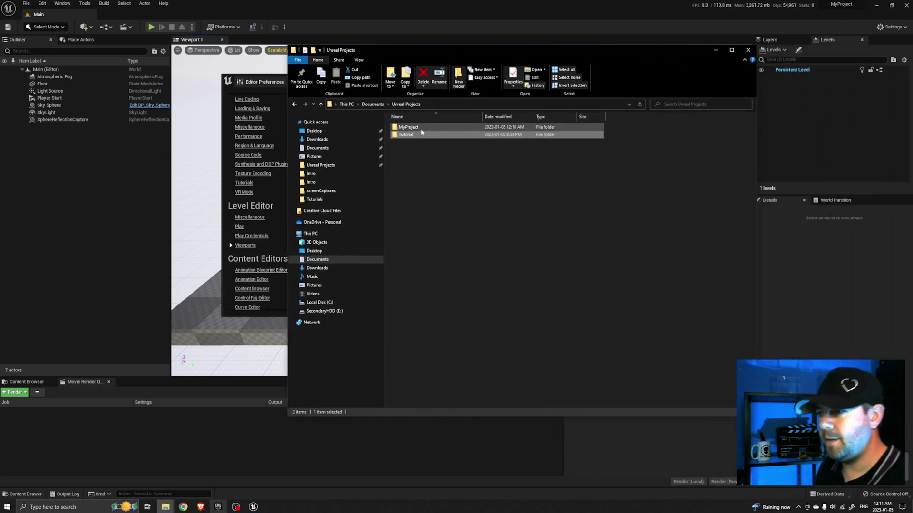
double_click(394, 127)
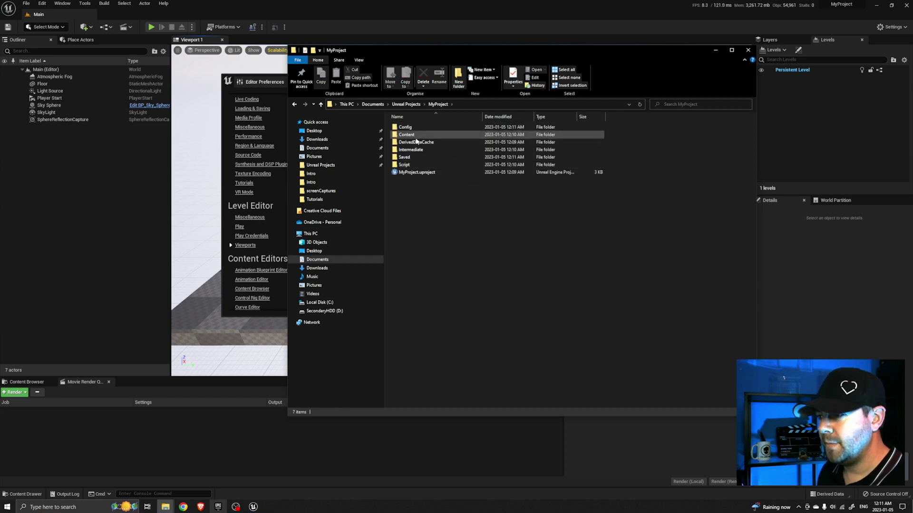
double_click(400, 128)
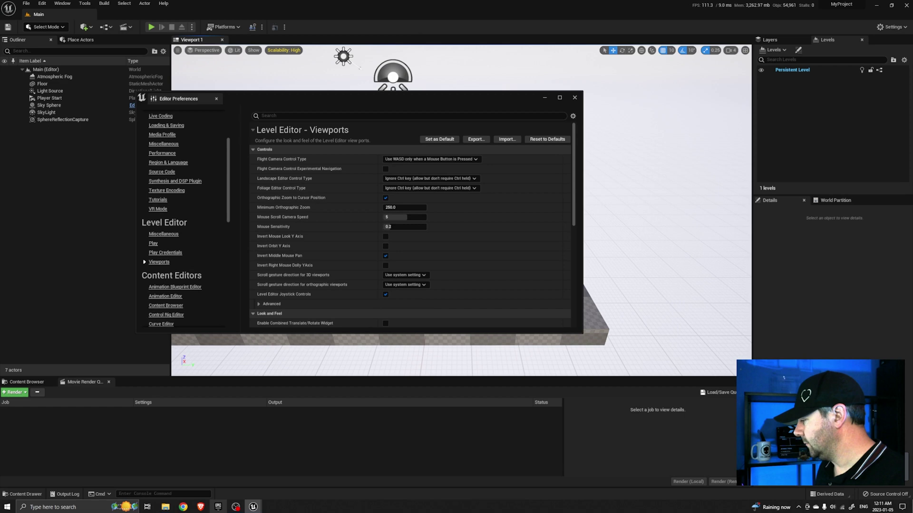
key("alt+Tab")
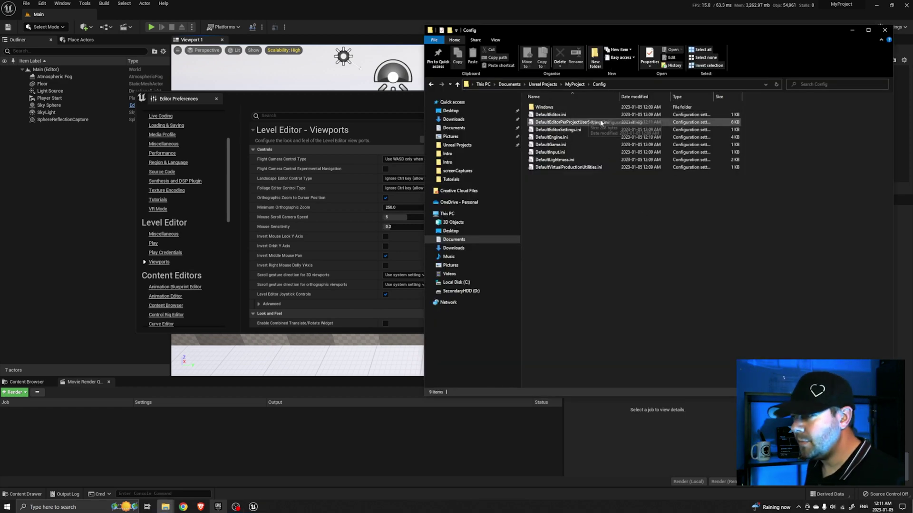
left_click(554, 124)
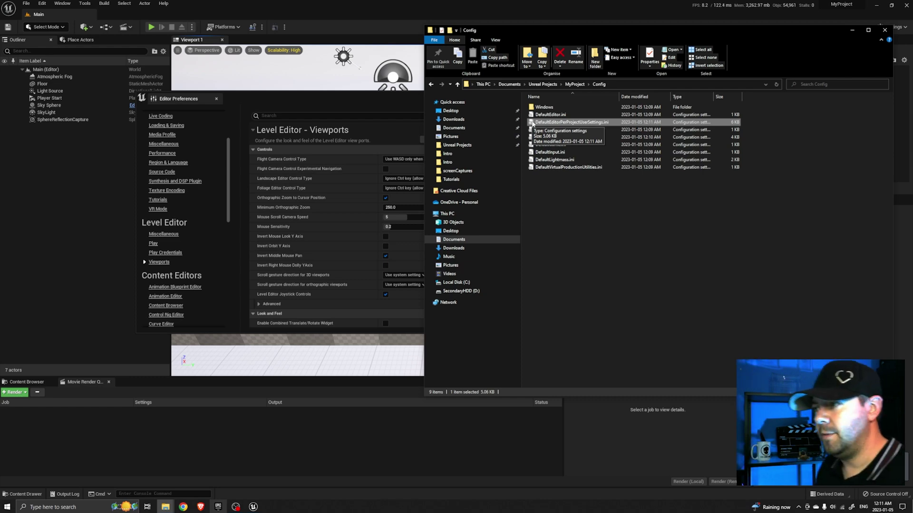
Open DefaultEditorPerProjectUserSettings.ini in Notepad and select the bInvertMiddleMousePan setting name.
double_click(532, 124)
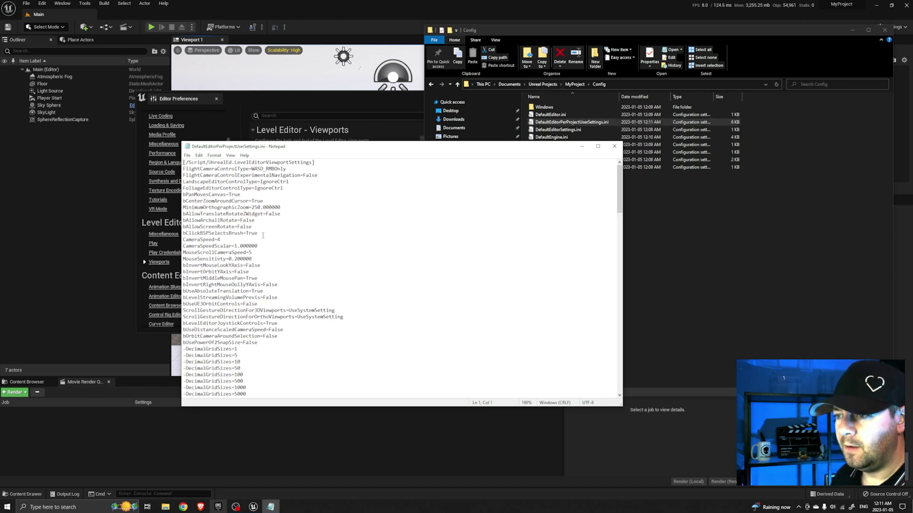
scroll(262, 236, "down", 20)
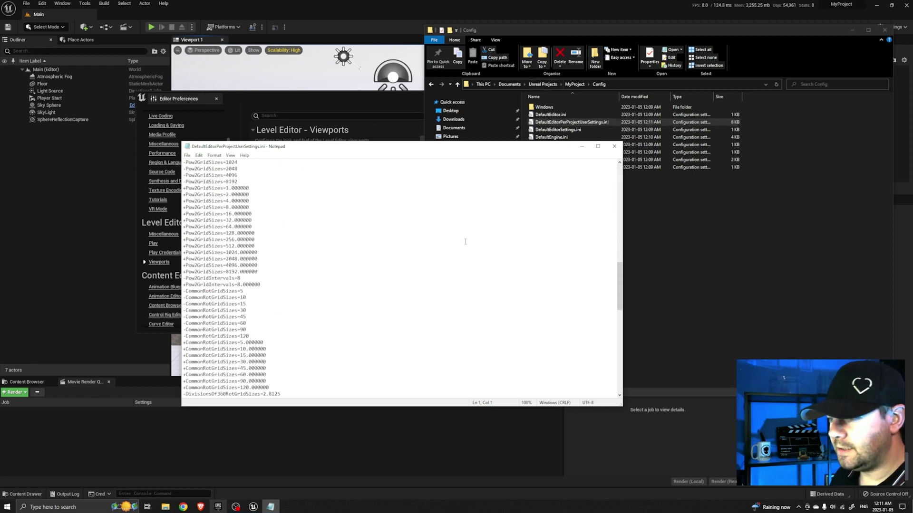
scroll(465, 241, "up", 15)
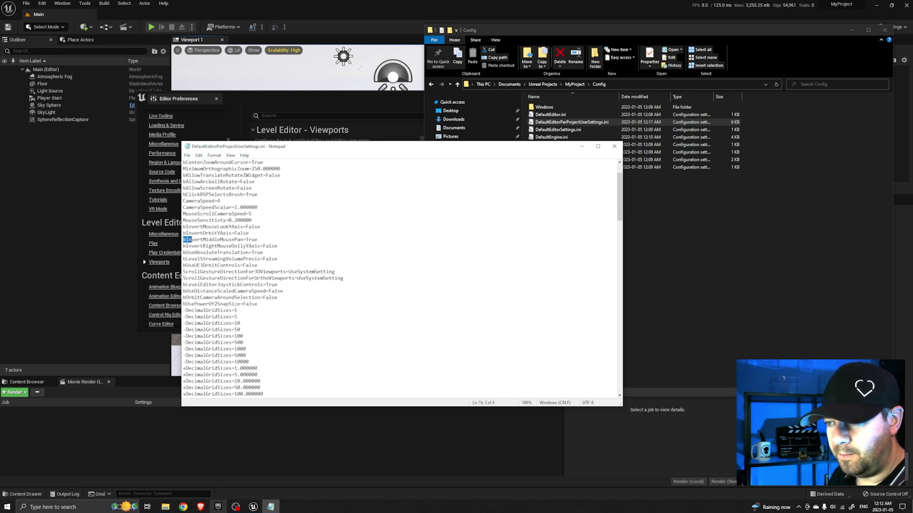
left_click_drag(205, 240, 241, 240)
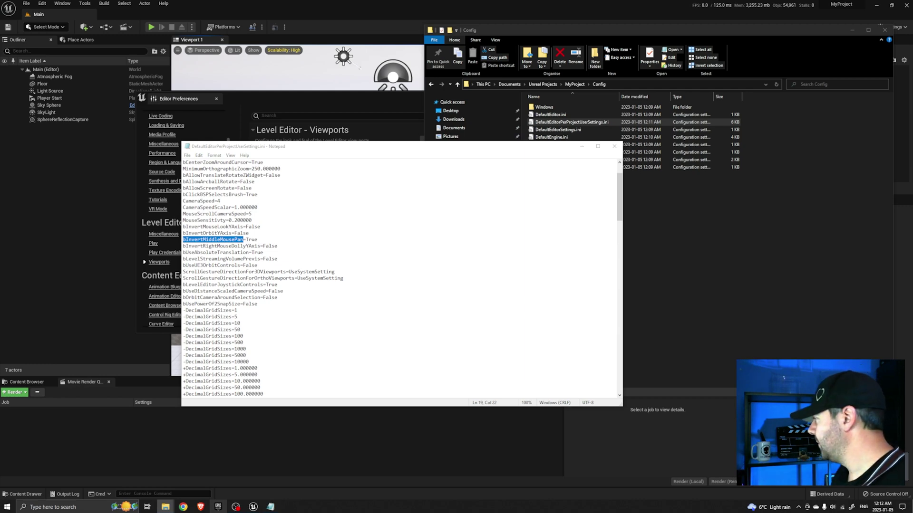
left_click_drag(521, 91, 452, 84)
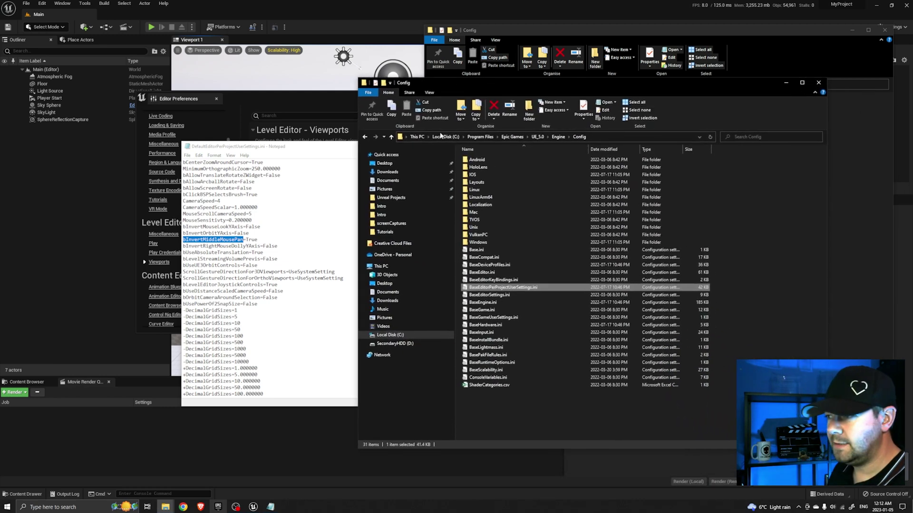
Open BaseEditorPerProjectUserSettings.ini and search it for the bInvertMiddleMousePan=False line.
double_click(464, 288)
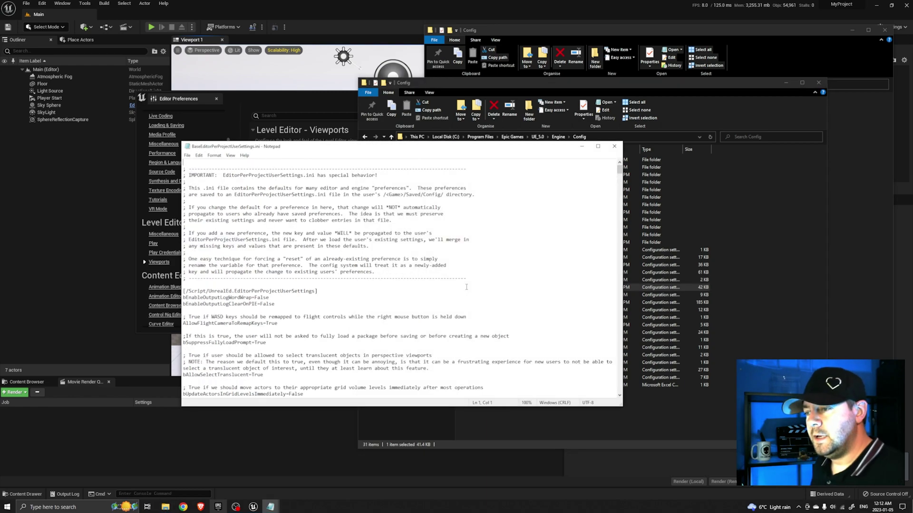
left_click_drag(619, 170, 498, 228)
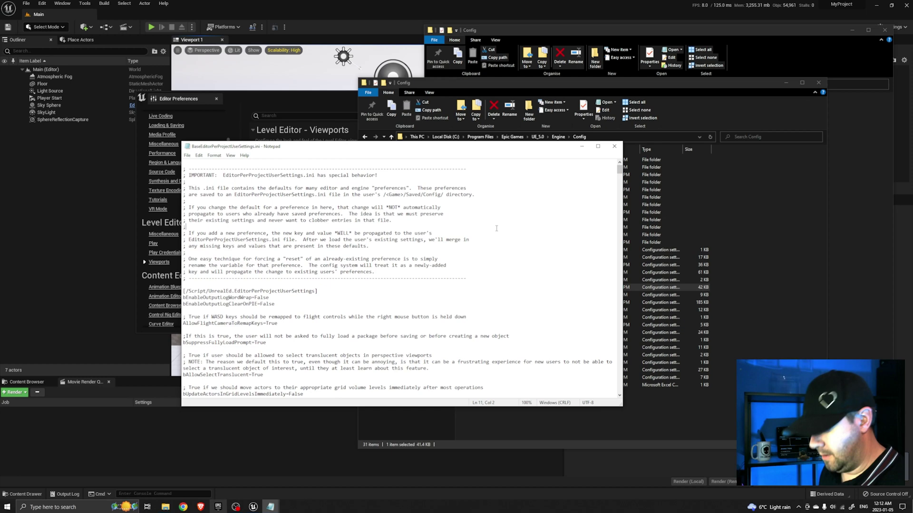
key("ctrl+f")
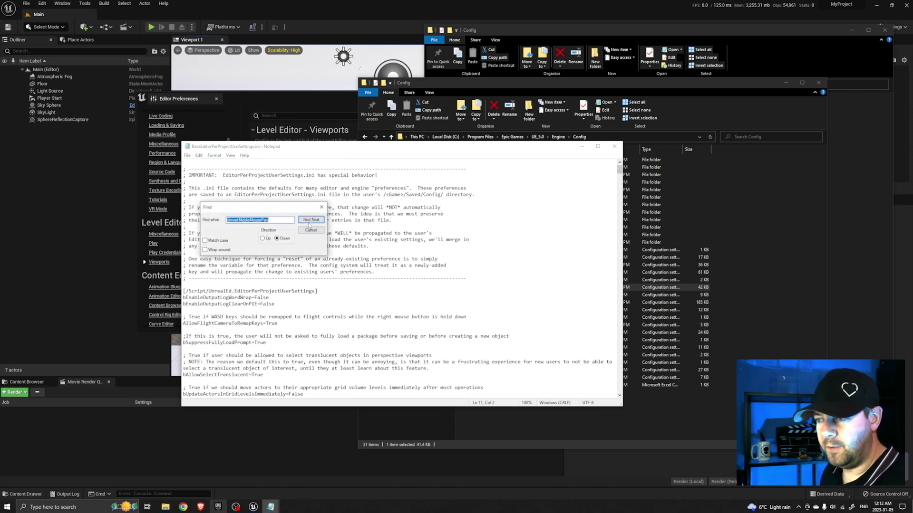
left_click(310, 221)
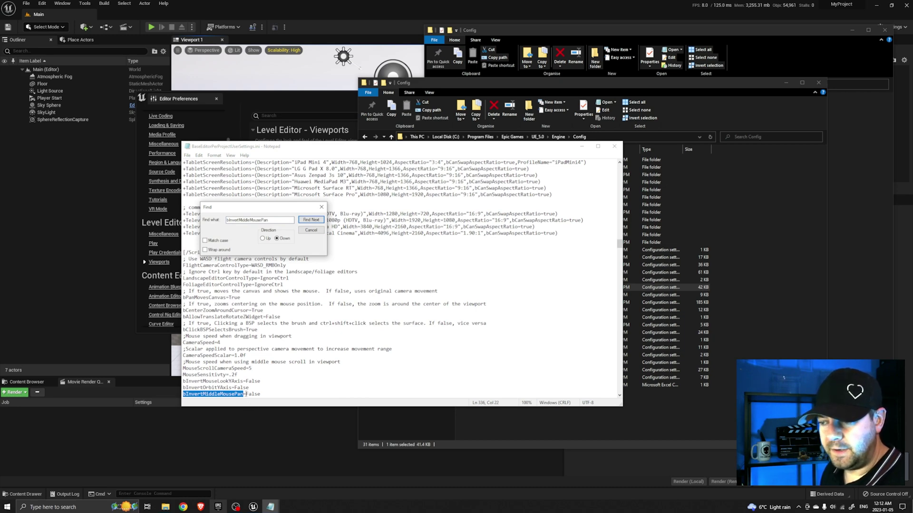
left_click(322, 207)
left_click(261, 387)
scroll(260, 387, "down", 1)
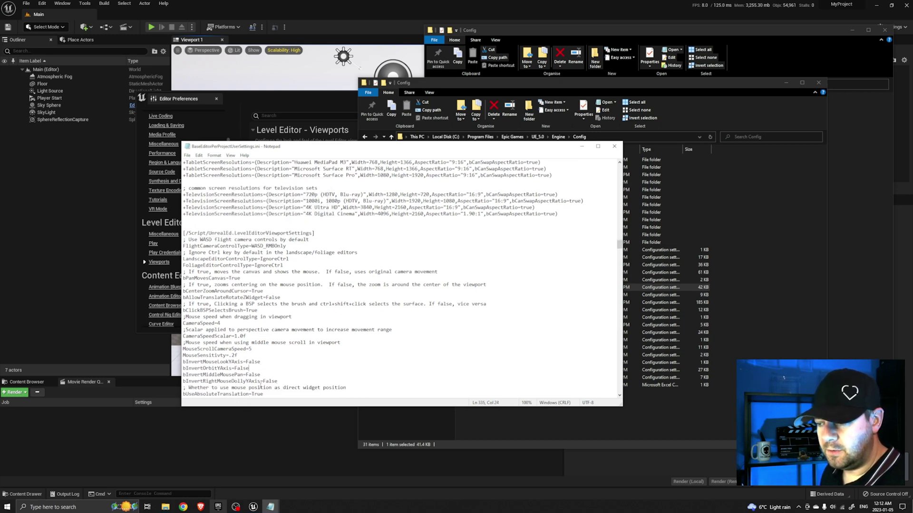
Duplicate BaseEditorPerProjectUserSettings.ini and rename the copy BaseEditorPerProjectUserSettings_backup.ini.
left_click_drag(415, 147, 206, 161)
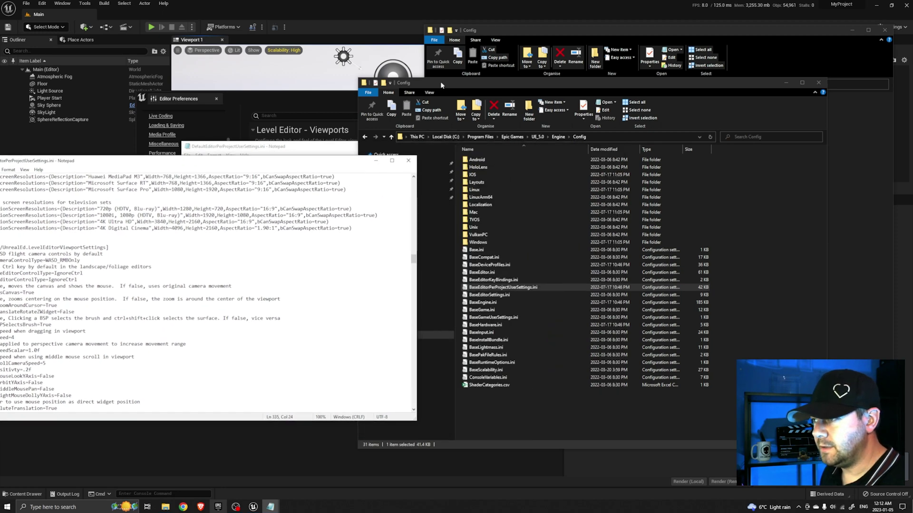
left_click(443, 86)
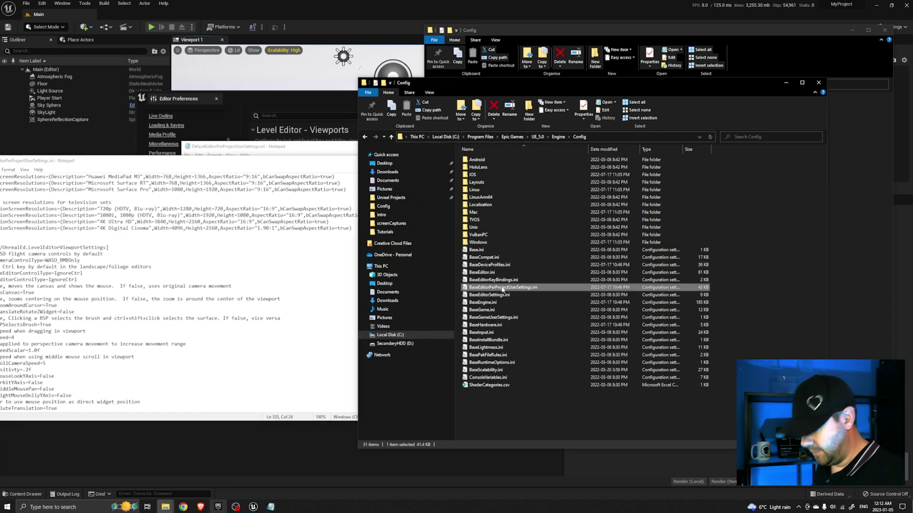
key("ctrl+c")
key("ctrl+v")
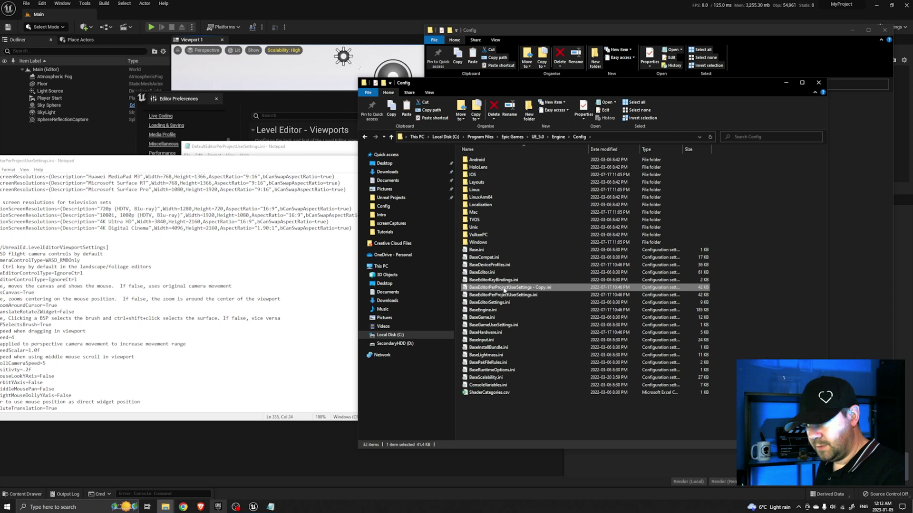
left_click(504, 288)
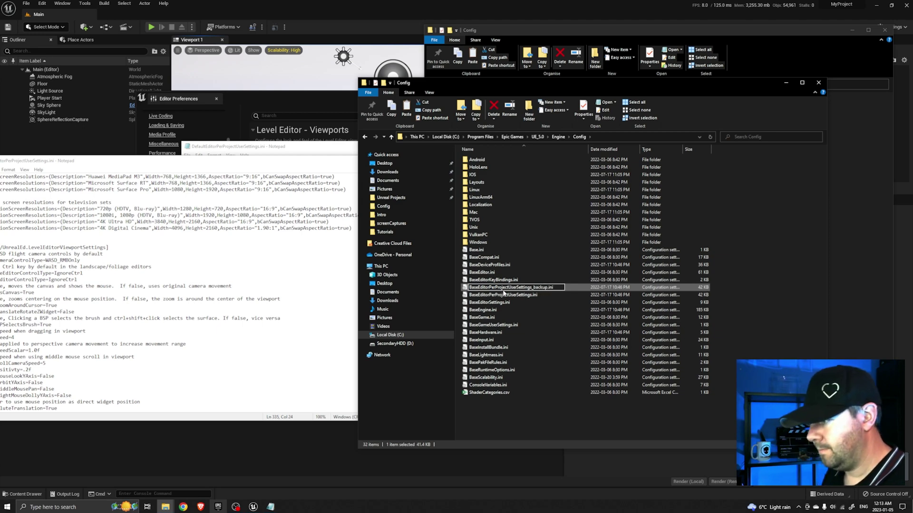
key("Return")
left_click_drag(306, 165, 408, 144)
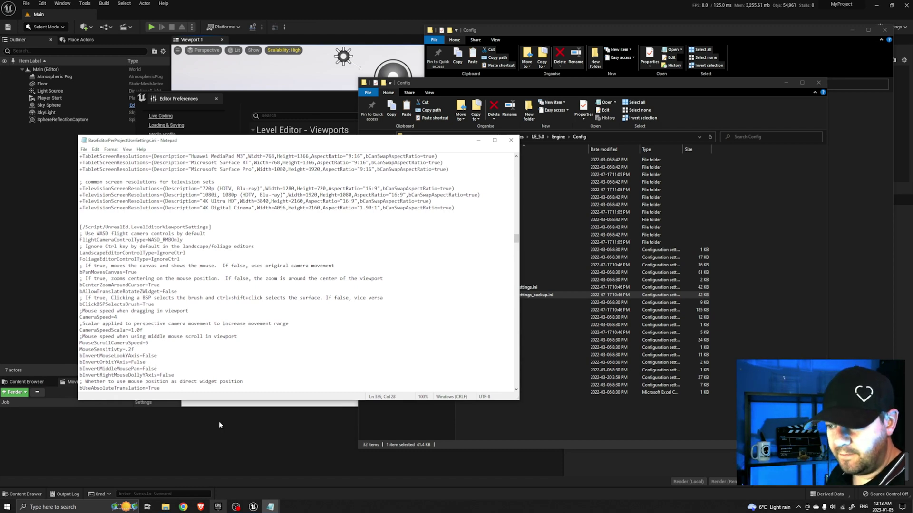
Change bInvertMiddleMousePan from False to True, then save and close the base ini.
key("BackSpace")
key("BackSpace")
key("BackSpace")
key("BackSpace")
key("BackSpace")
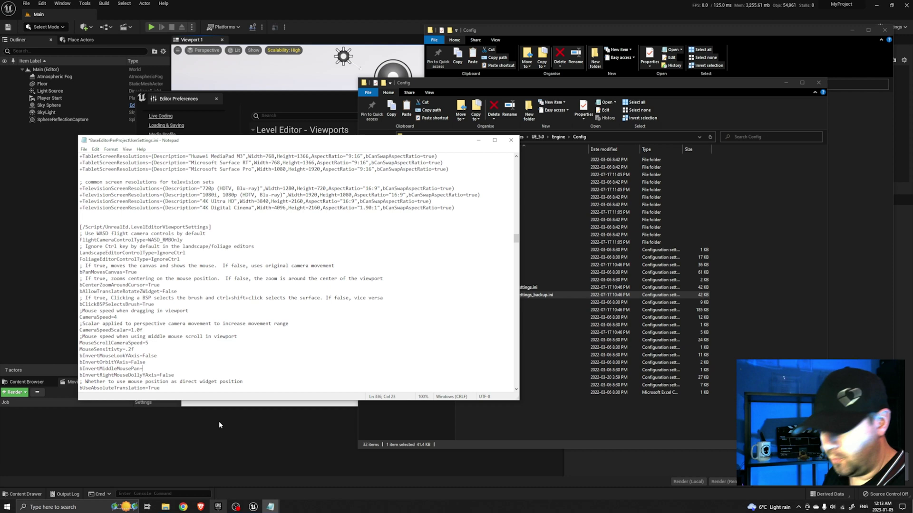
type("True")
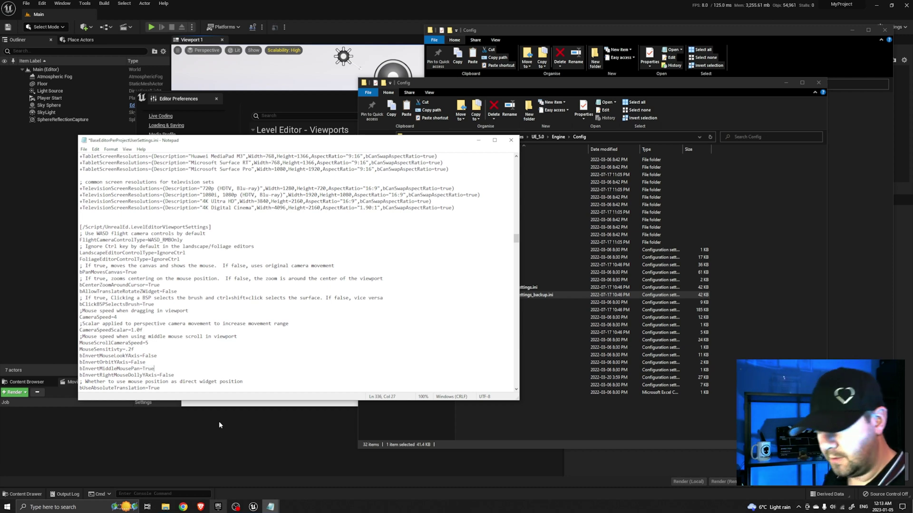
key("ctrl+s")
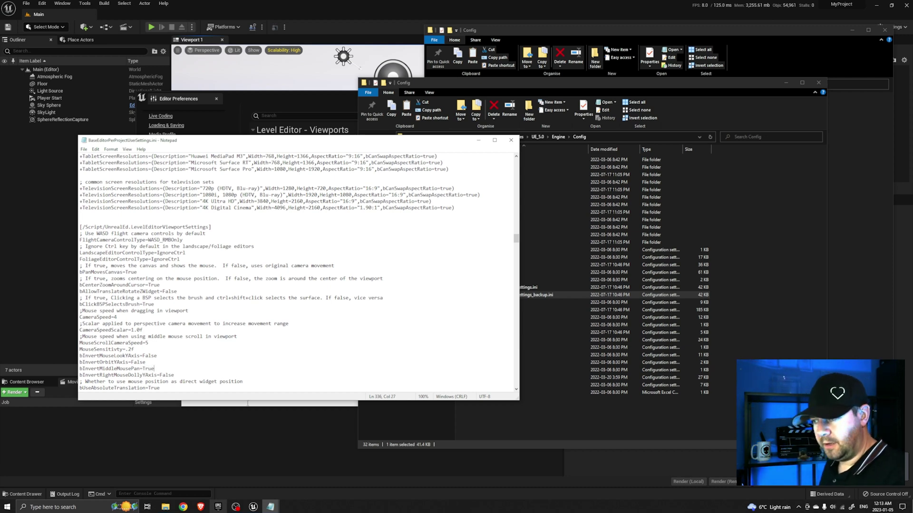
left_click(512, 140)
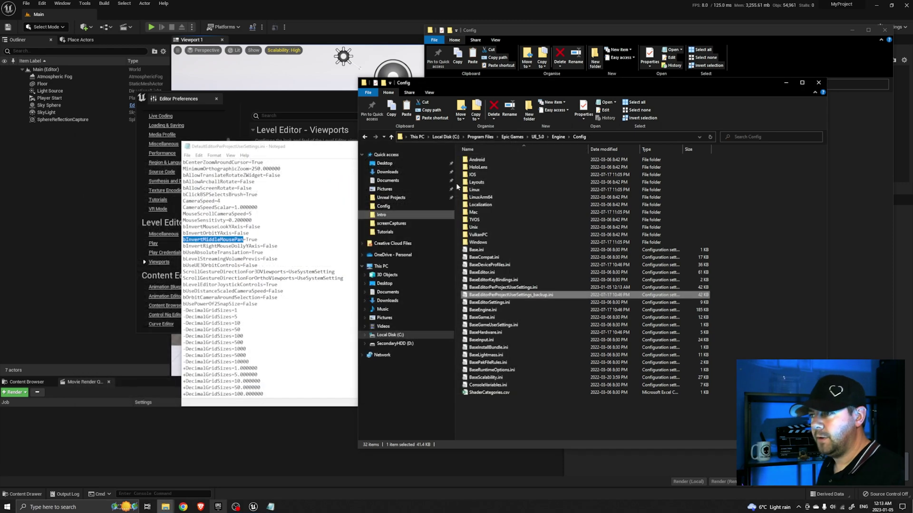
Close the Editor Preferences window and quit the Unreal editor.
left_click(361, 8)
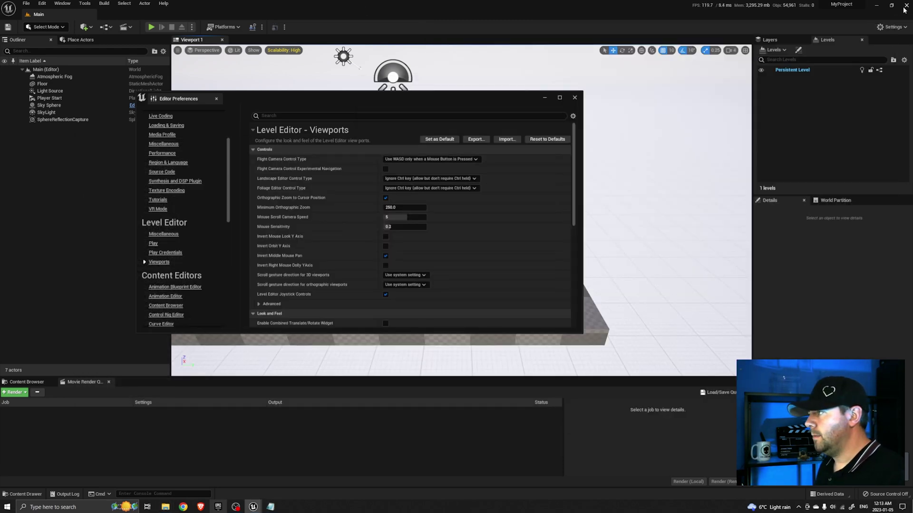
left_click(574, 98)
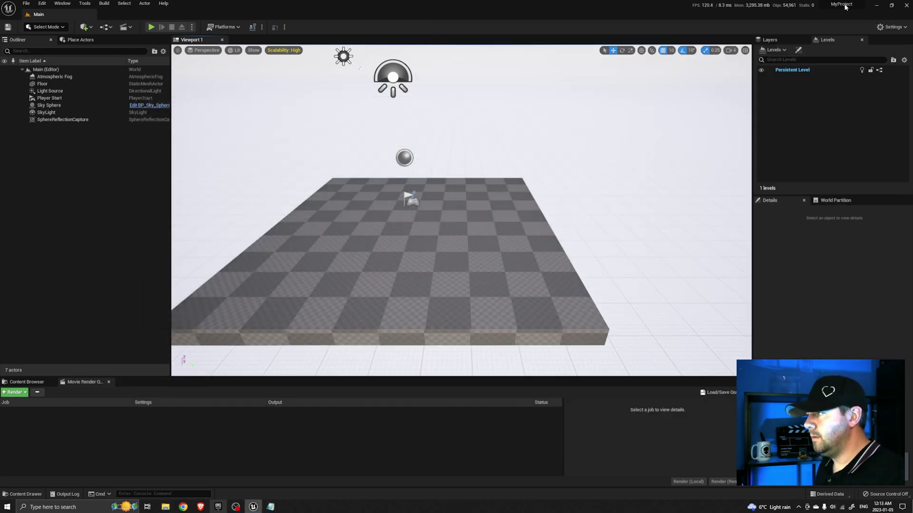
left_click(906, 5)
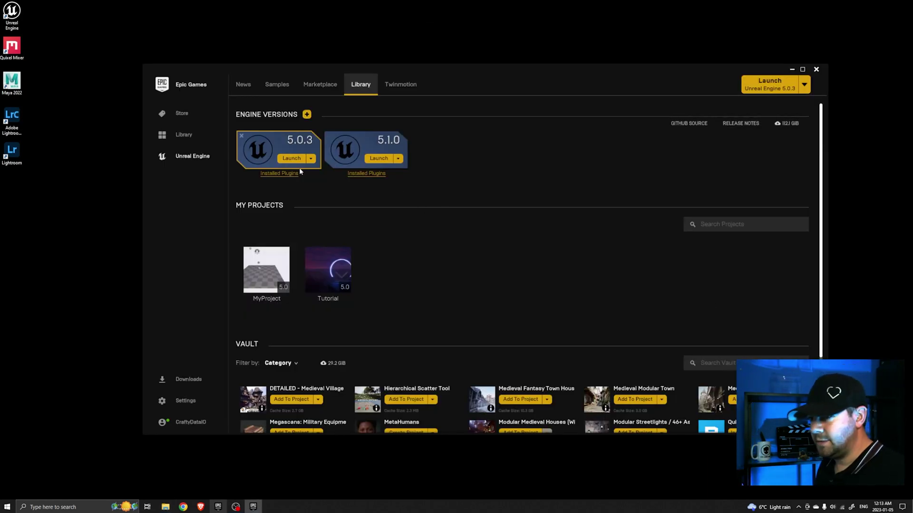
Launch Unreal Engine 5.0.3, accept the MegascansPlugin prompt, and create a blank Film / Video & Live Events project.
left_click(292, 159)
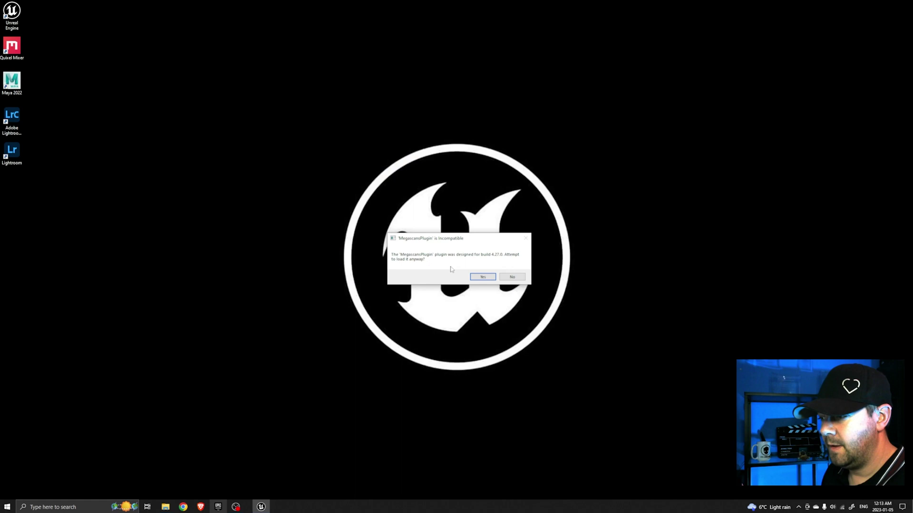
left_click(482, 276)
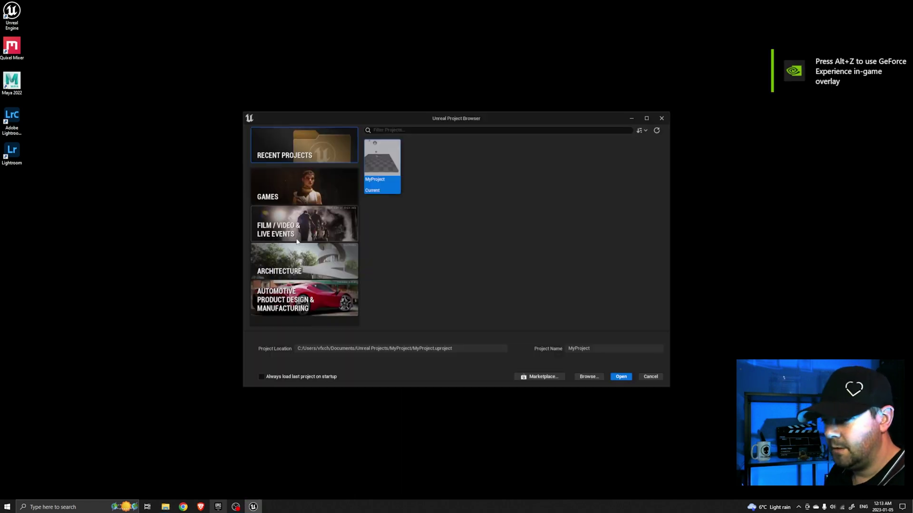
left_click(301, 230)
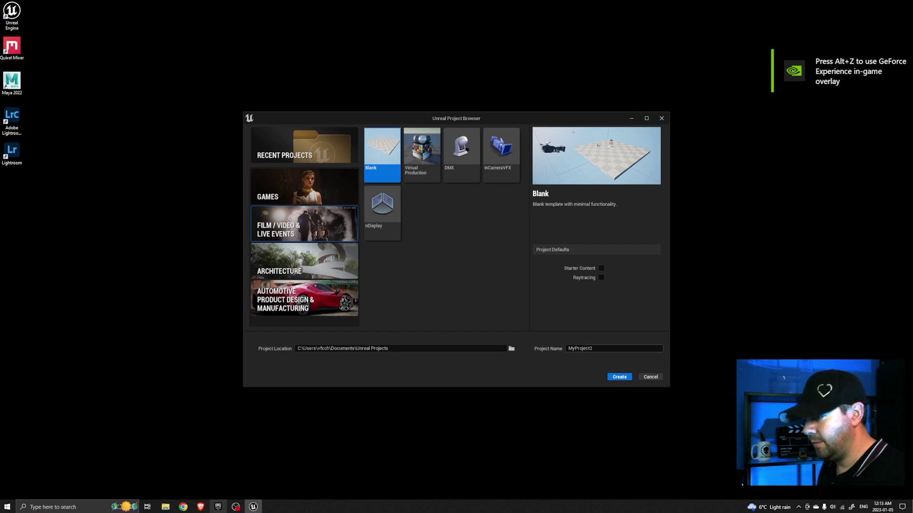
left_click(620, 377)
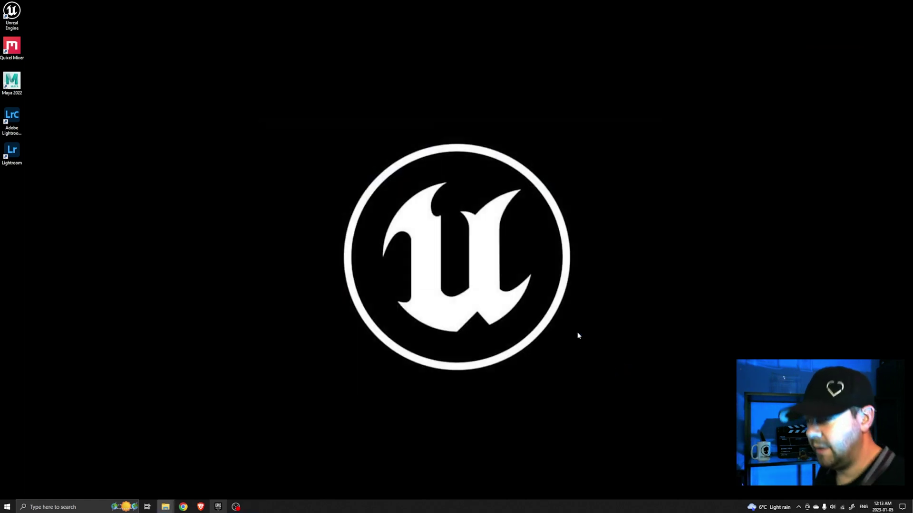
Allow loading the incompatible MegascansPlugin, then view Level Editor Viewports preferences showing Invert Middle Mouse Pan enabled.
left_click(481, 277)
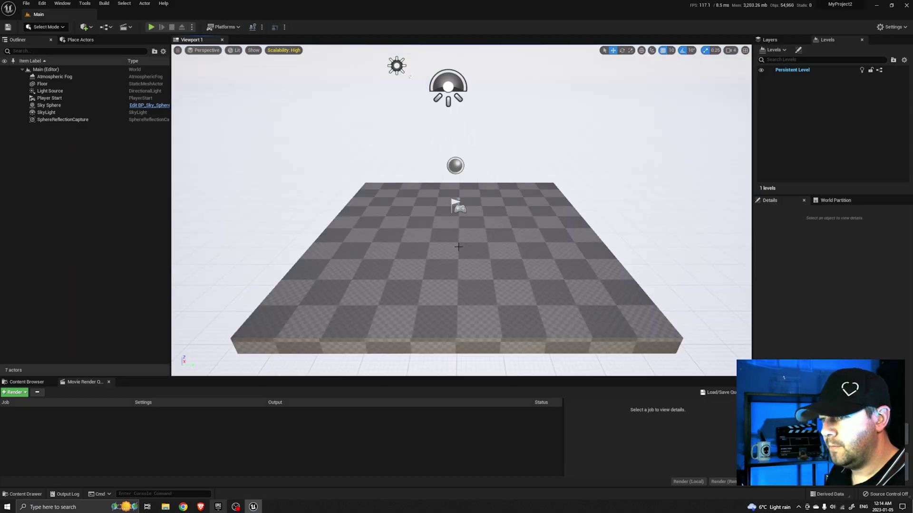
left_click(42, 4)
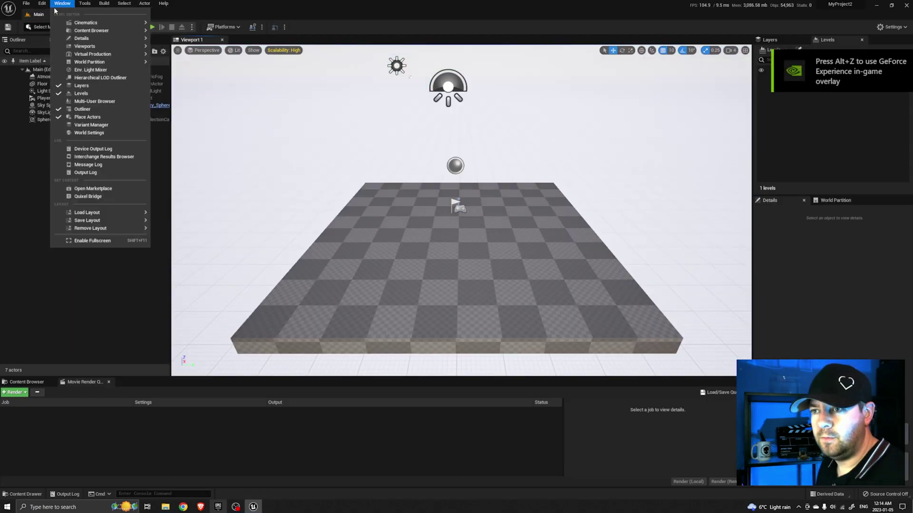
left_click(71, 102)
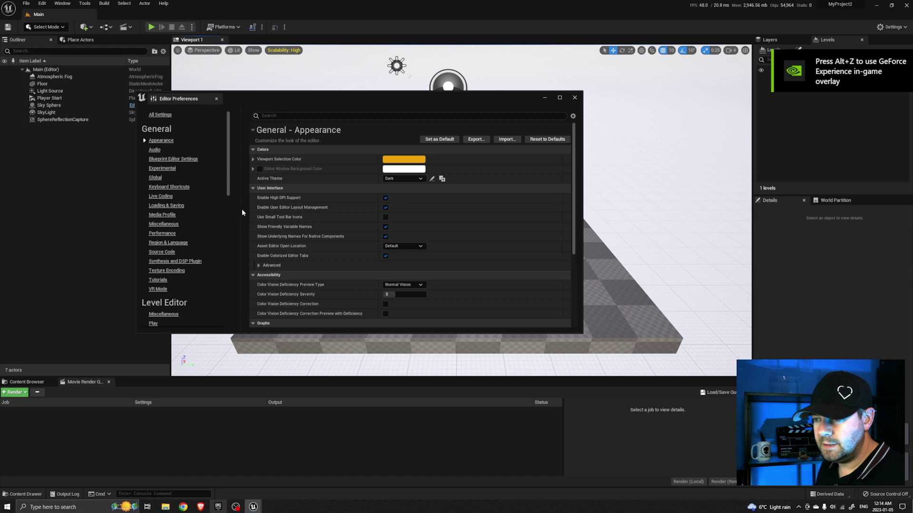
scroll(182, 280, "down", 3)
left_click(159, 296)
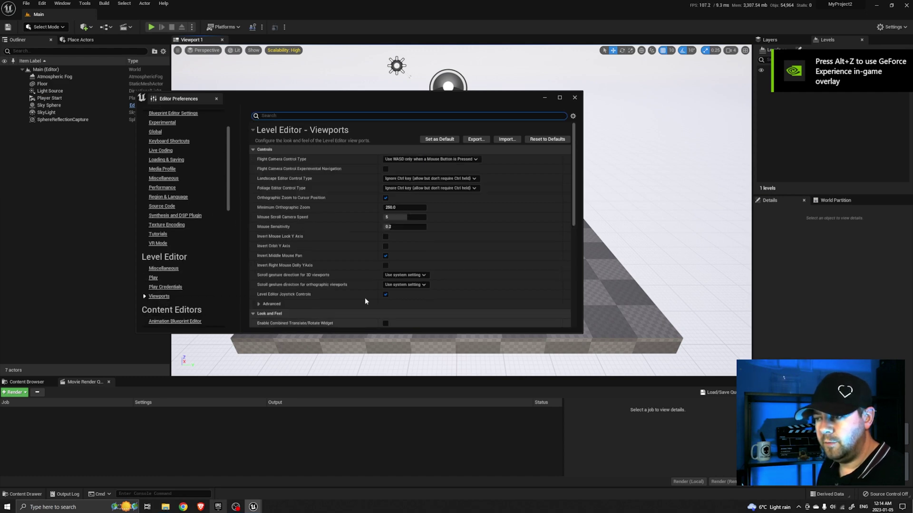